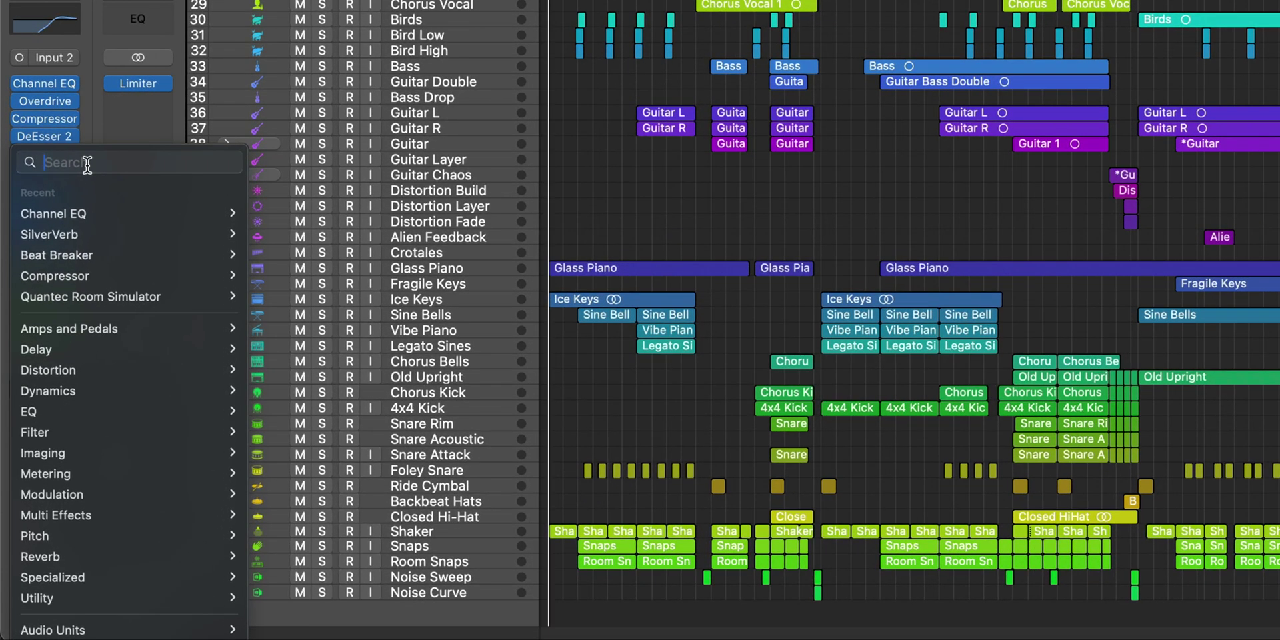
Insert ChromaVerb and EnVerb on the Home Run track from the 'rev' plug-in search.
text(reve)
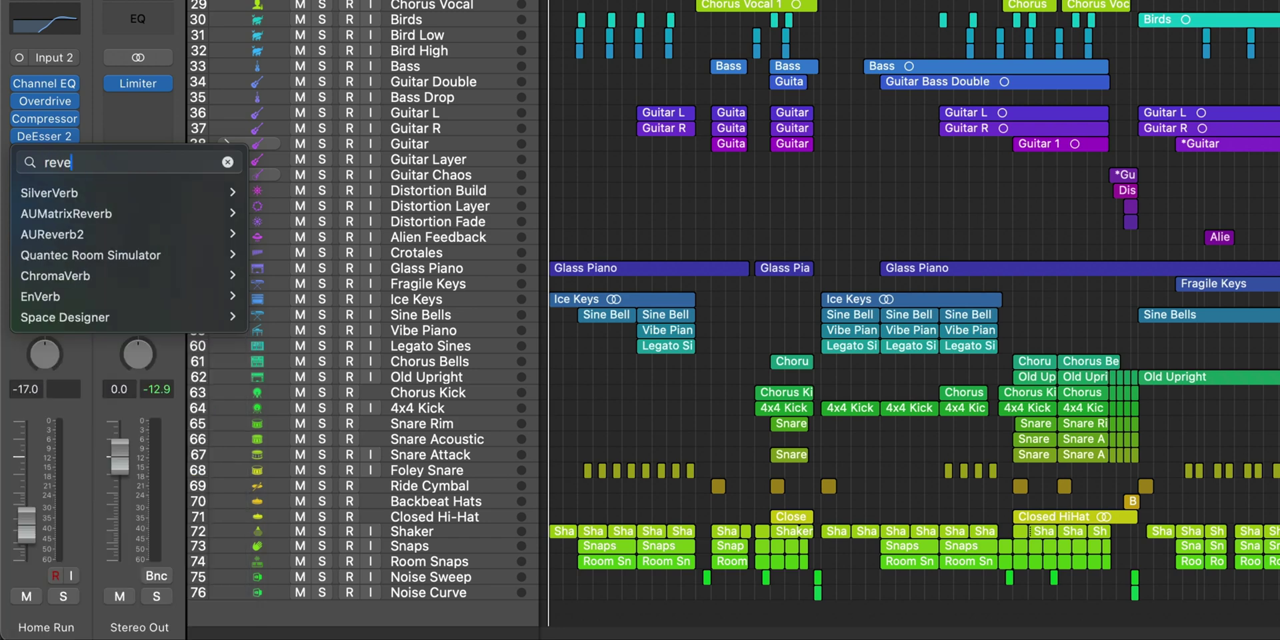
key(Down)
key(Down)
key(Down)
key(Down)
key(Down)
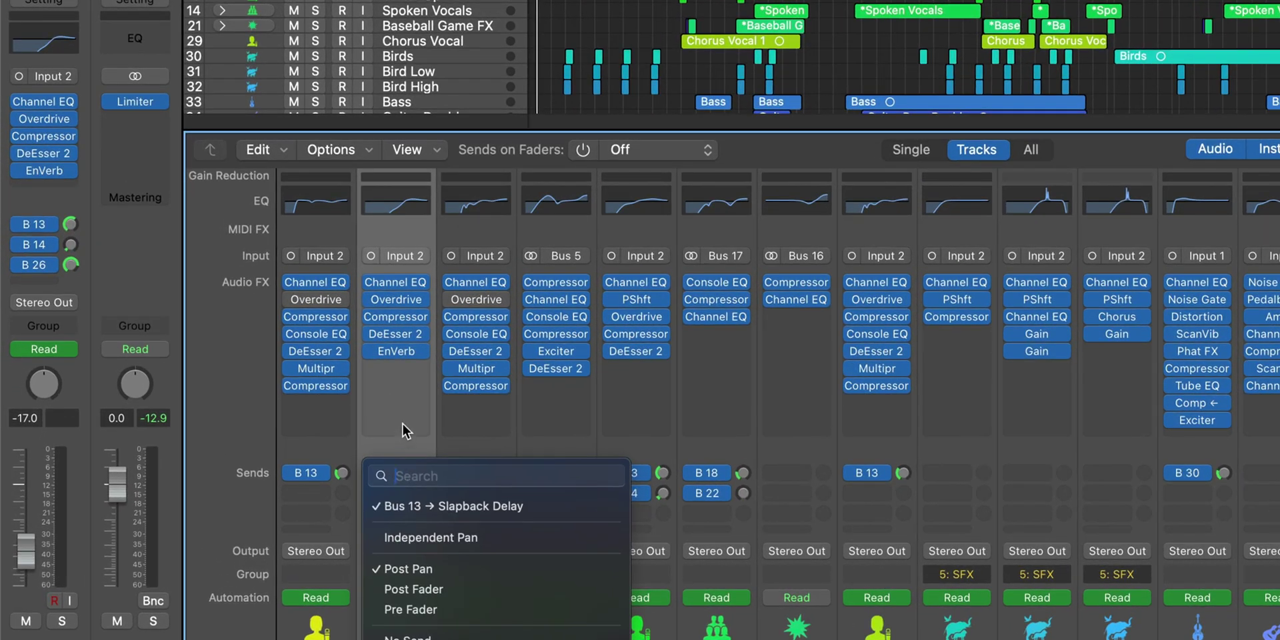
click(402, 423)
click(396, 548)
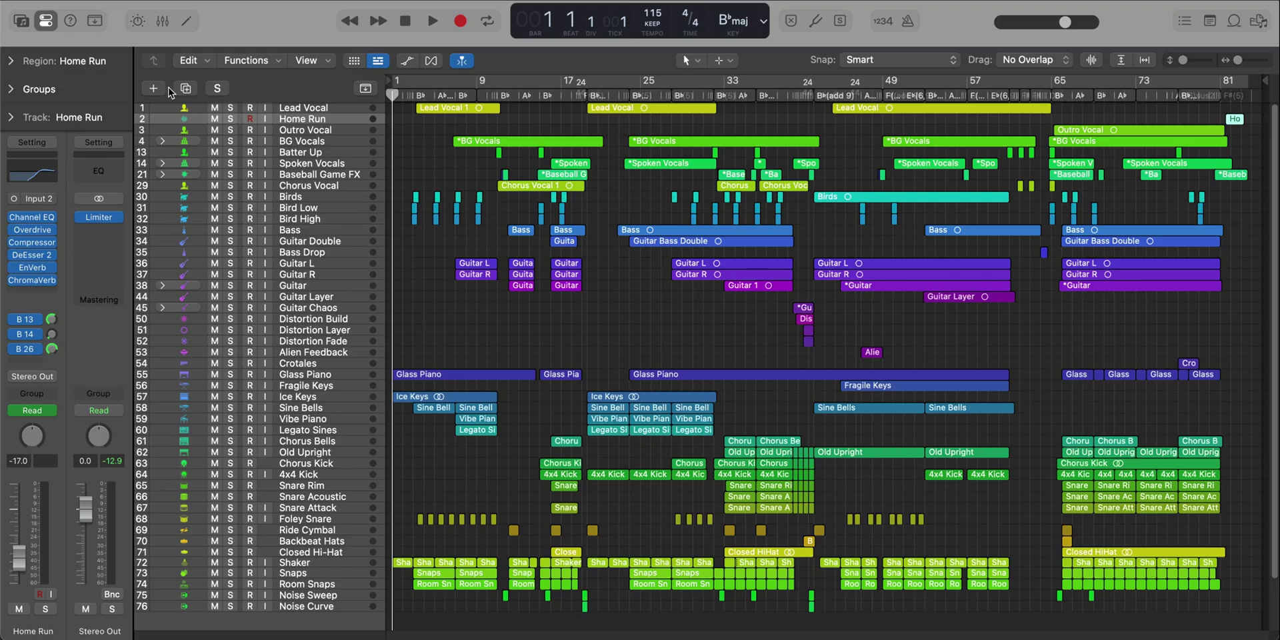
Create a new software instrument track, Inst 4, with Kontakt 8 as its instrument.
click(154, 88)
key(Return)
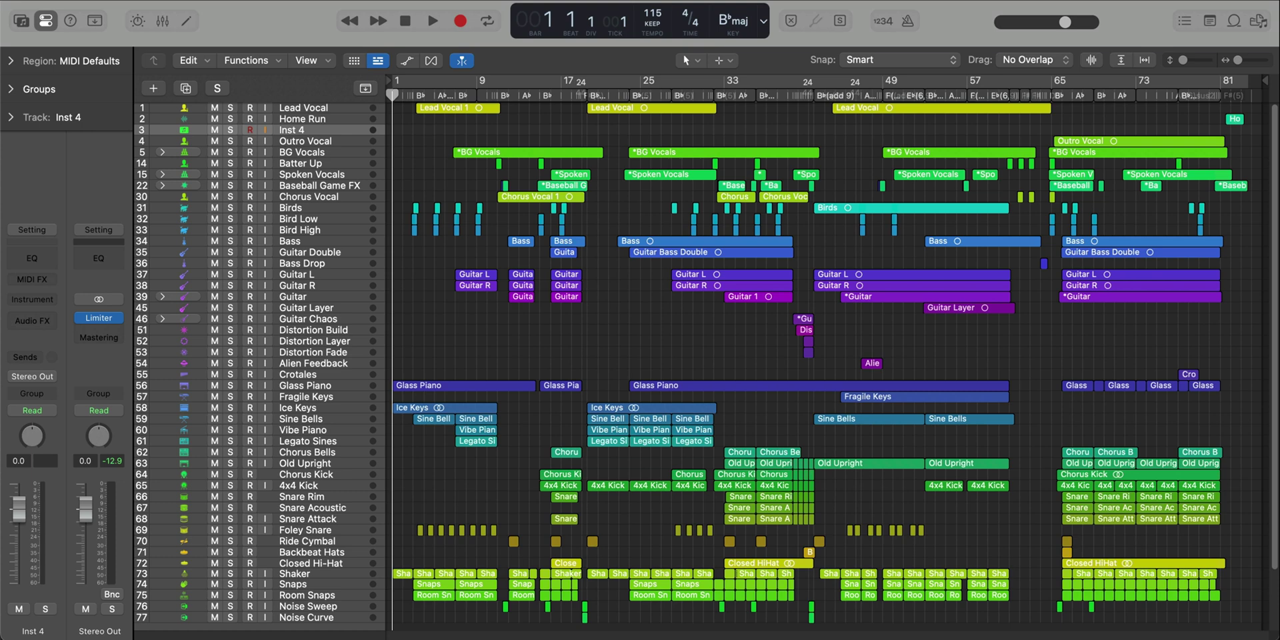
key(ctrl+super+p)
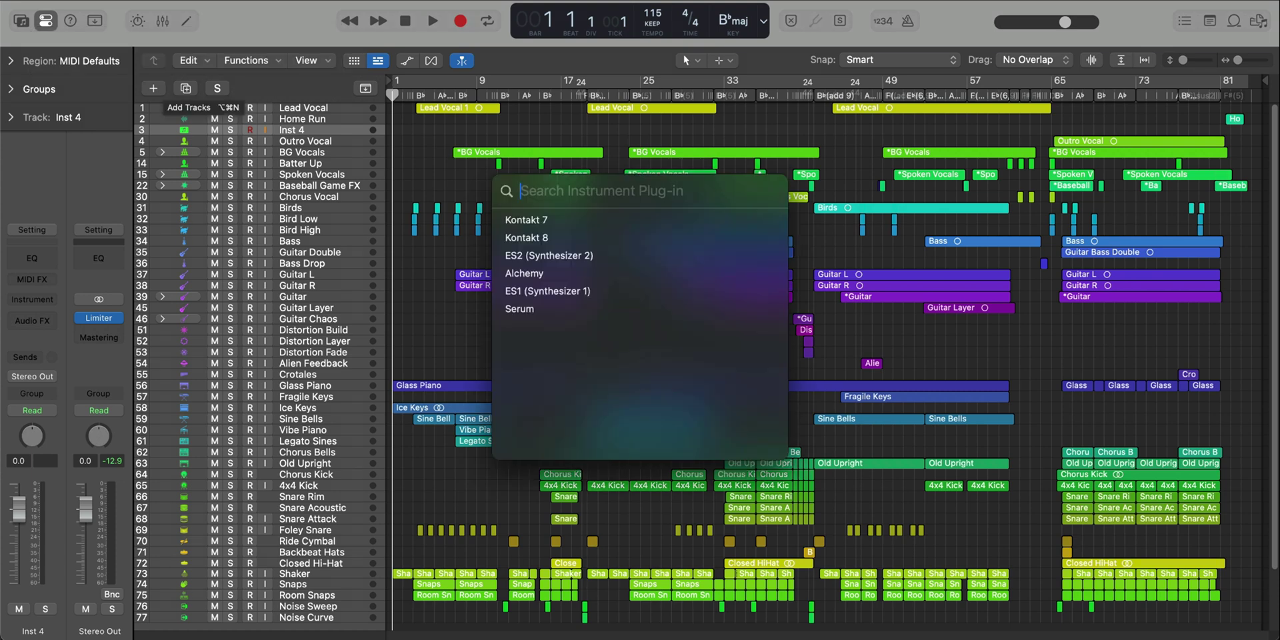
text(kon)
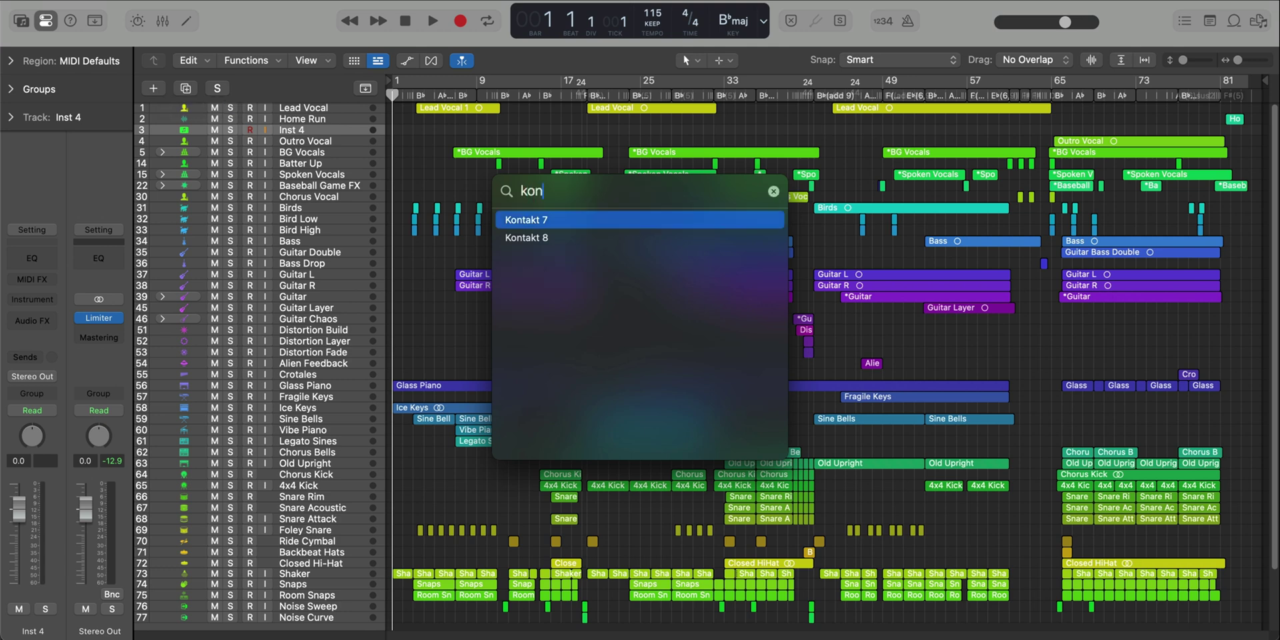
key(Down)
key(Return)
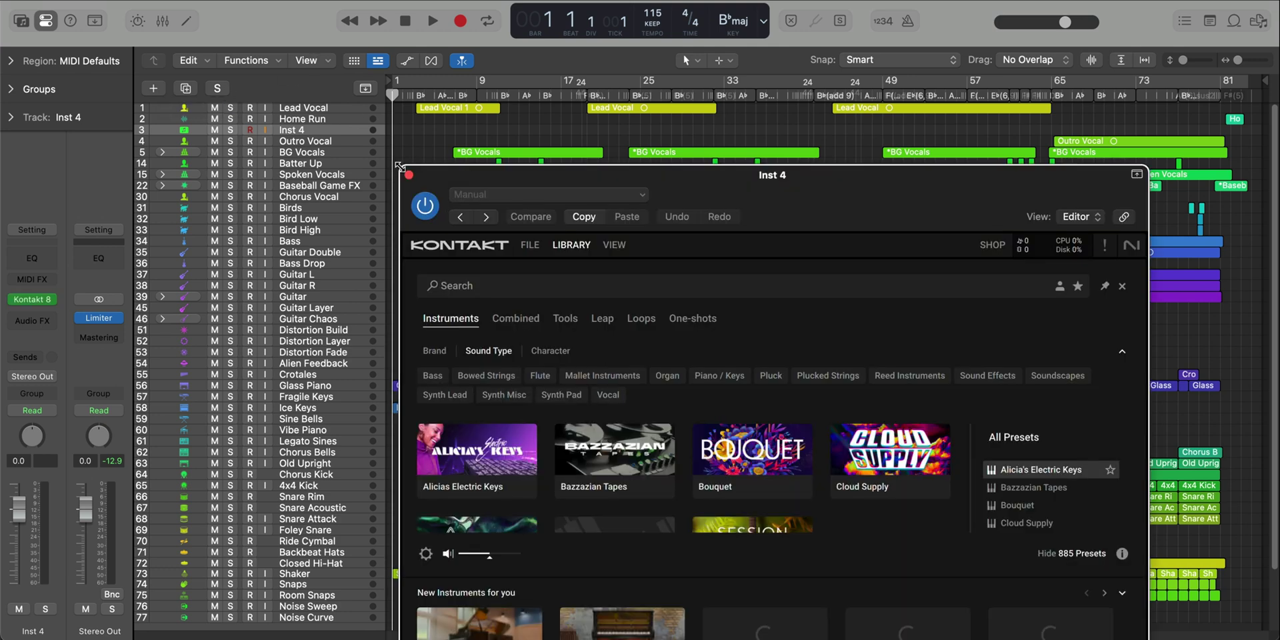
click(409, 178)
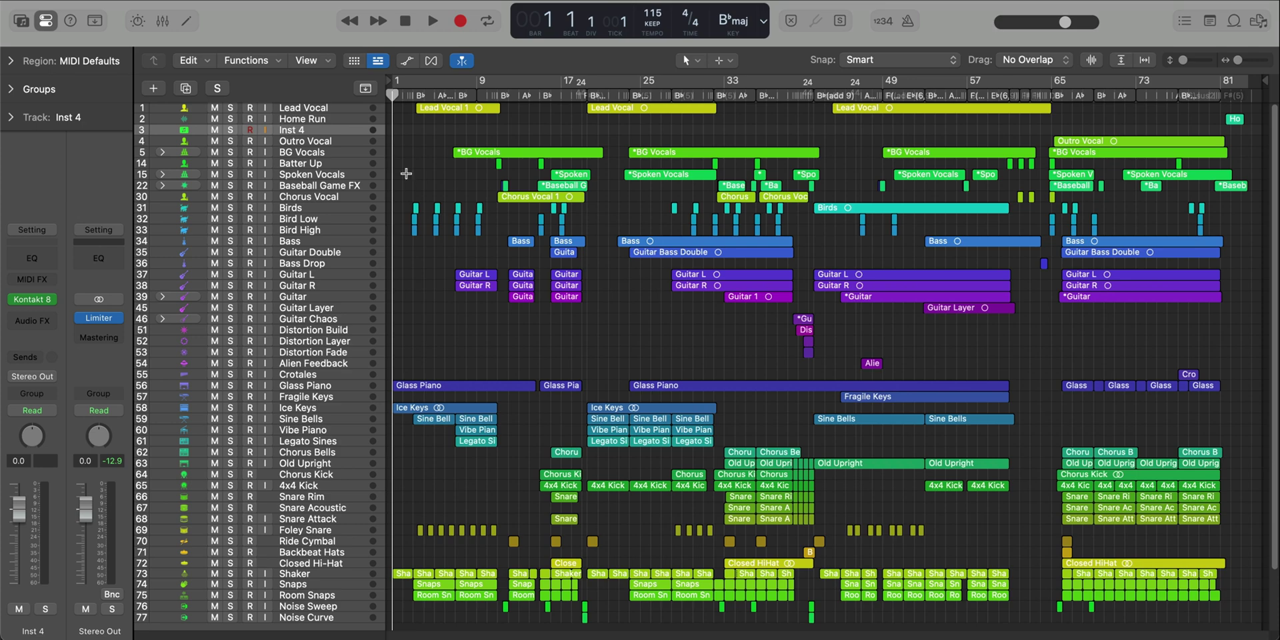
Insert Channel EQ on Inst 4 from the 'eq' effect search.
key(super+shift+p)
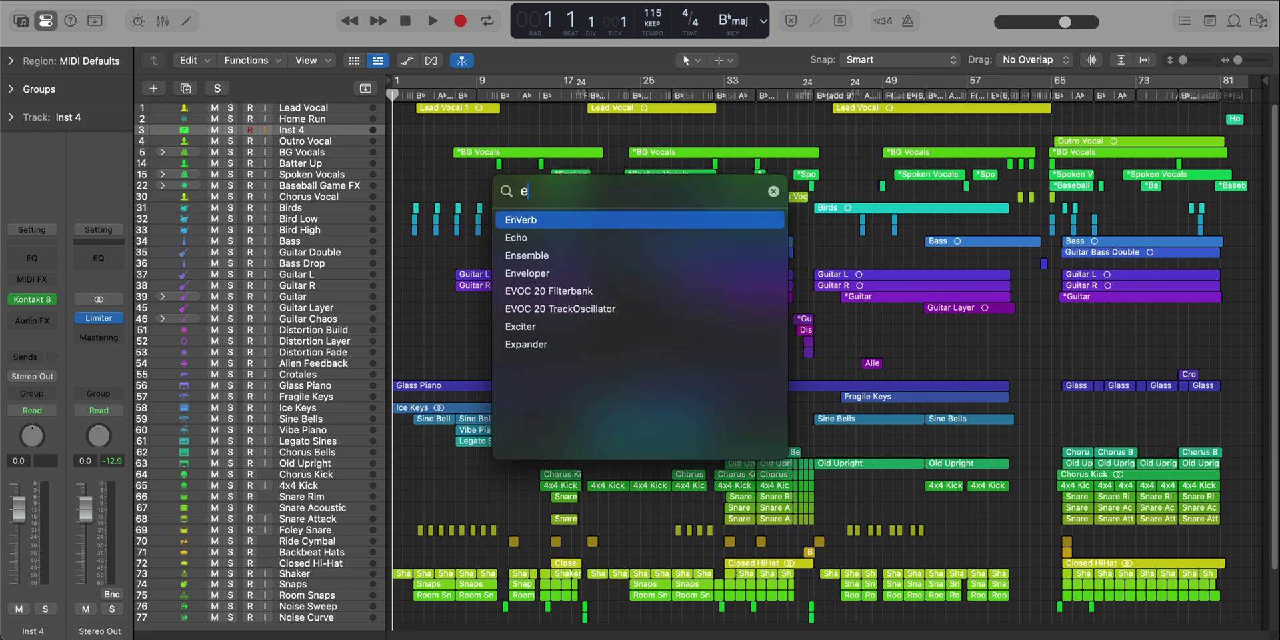
text(eq)
key(Return)
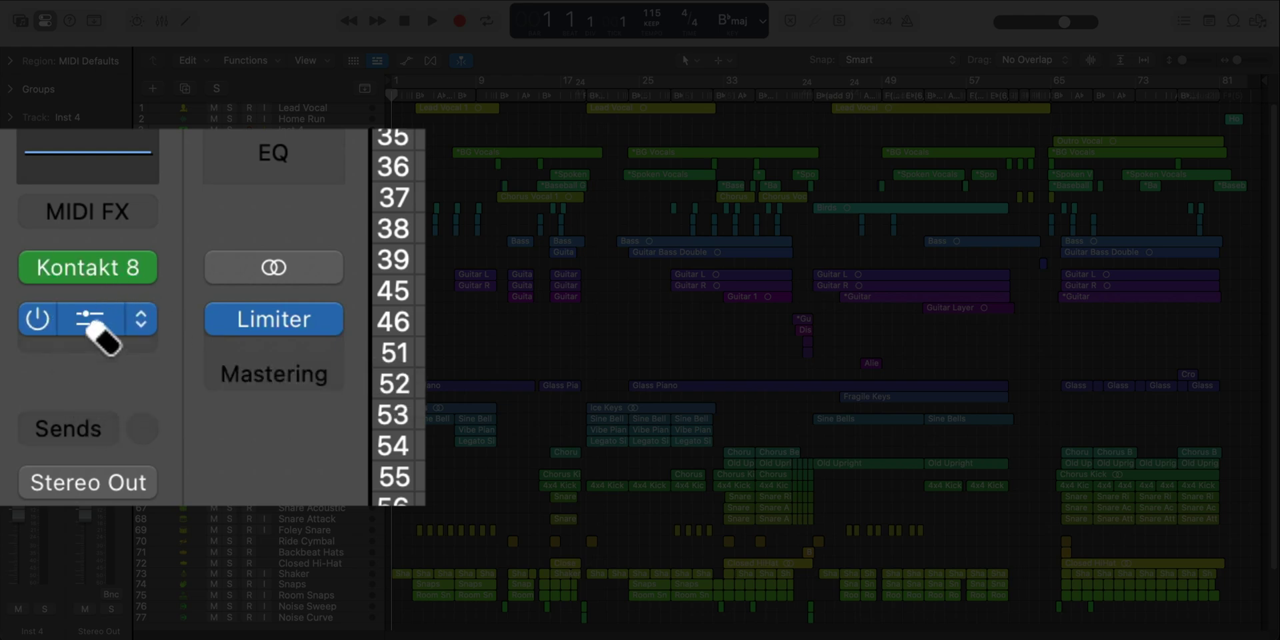
Set Inst 4's Channel EQ slot to No Plug-in and bring up the Mixer with X.
click(100, 322)
key(x)
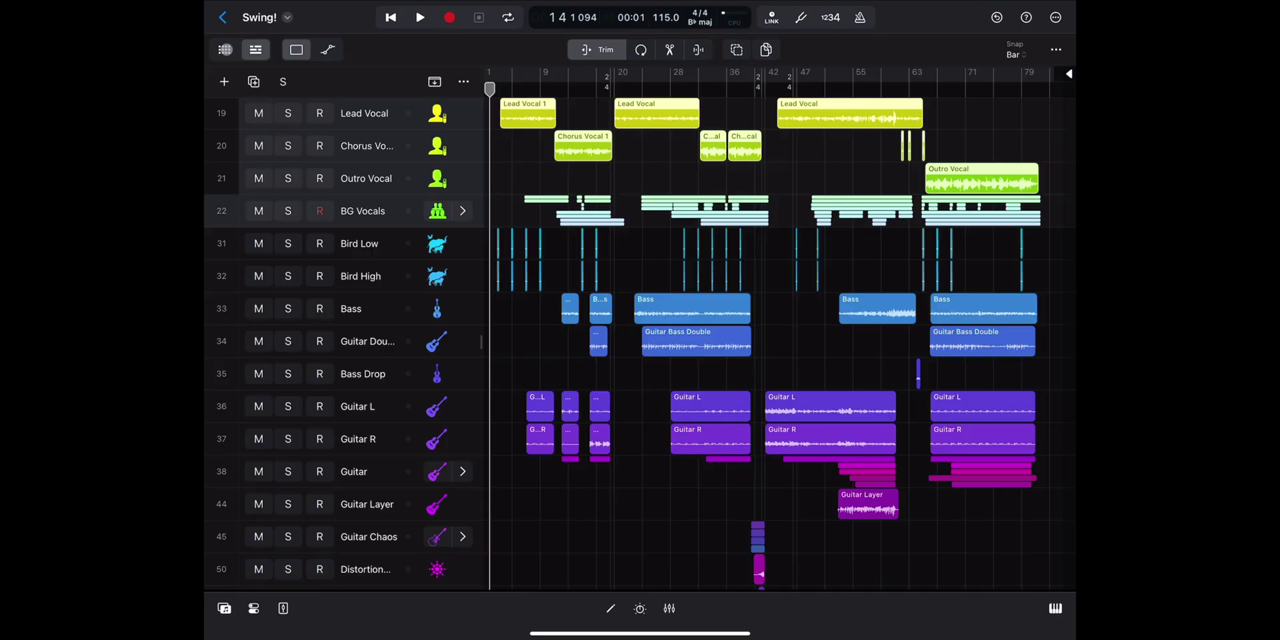
Add the 2023 Drum Kit folder to the Browser's Sample Folders.
click(224, 608)
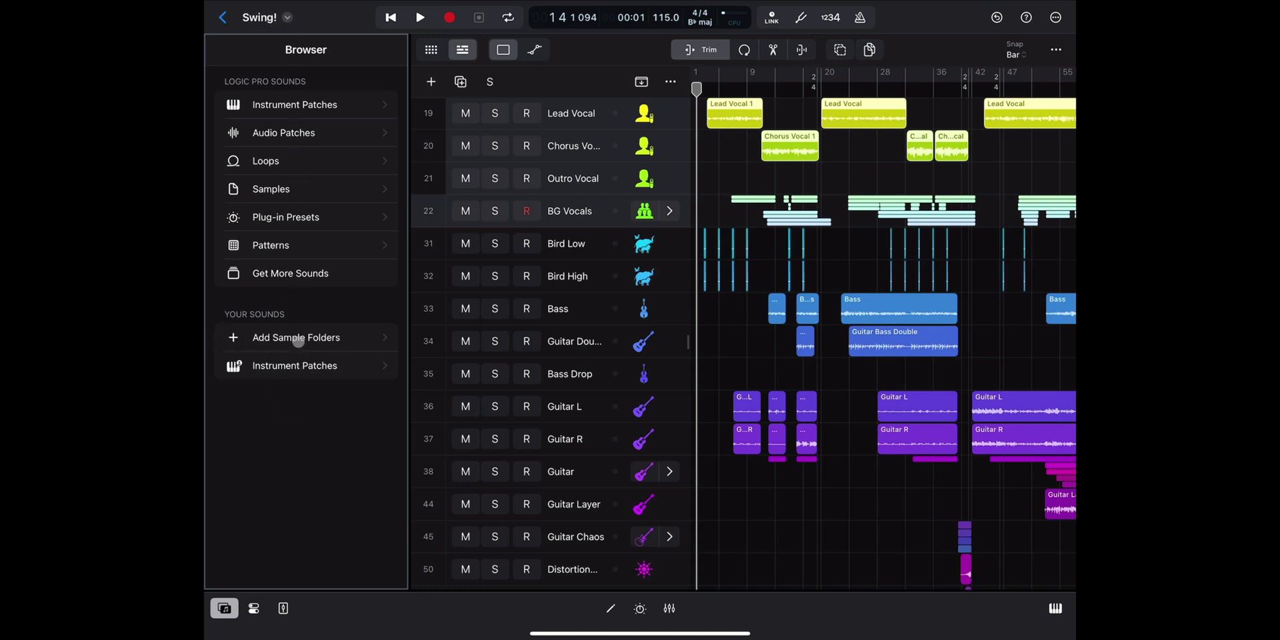
click(288, 338)
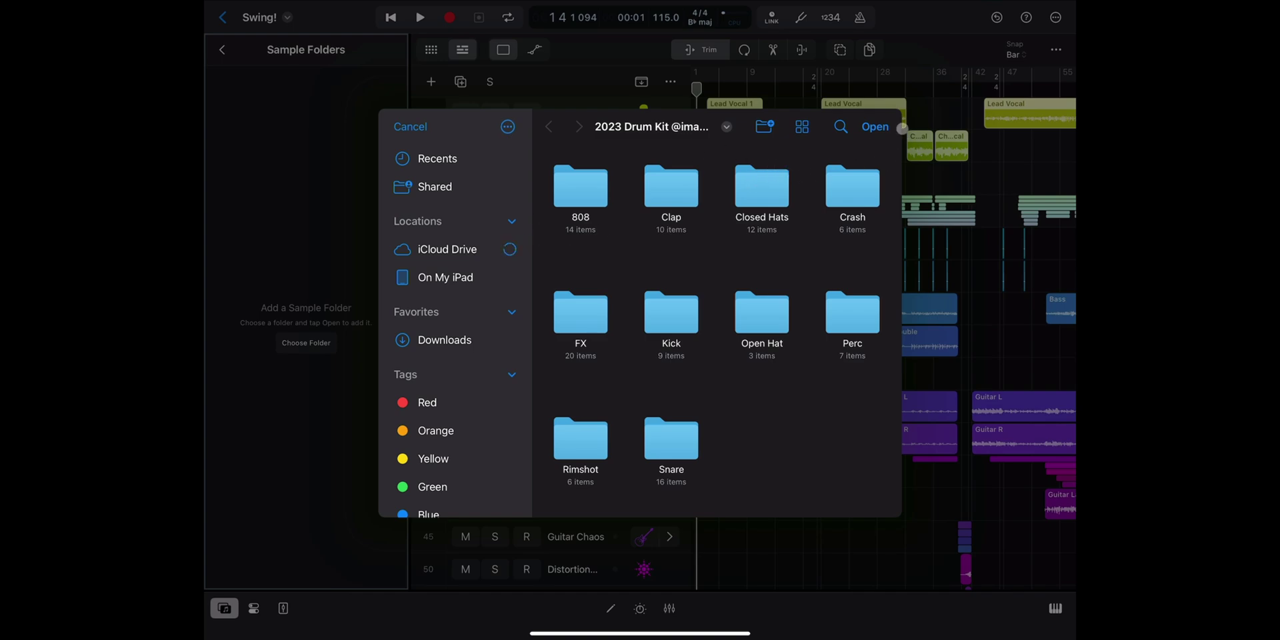
click(875, 126)
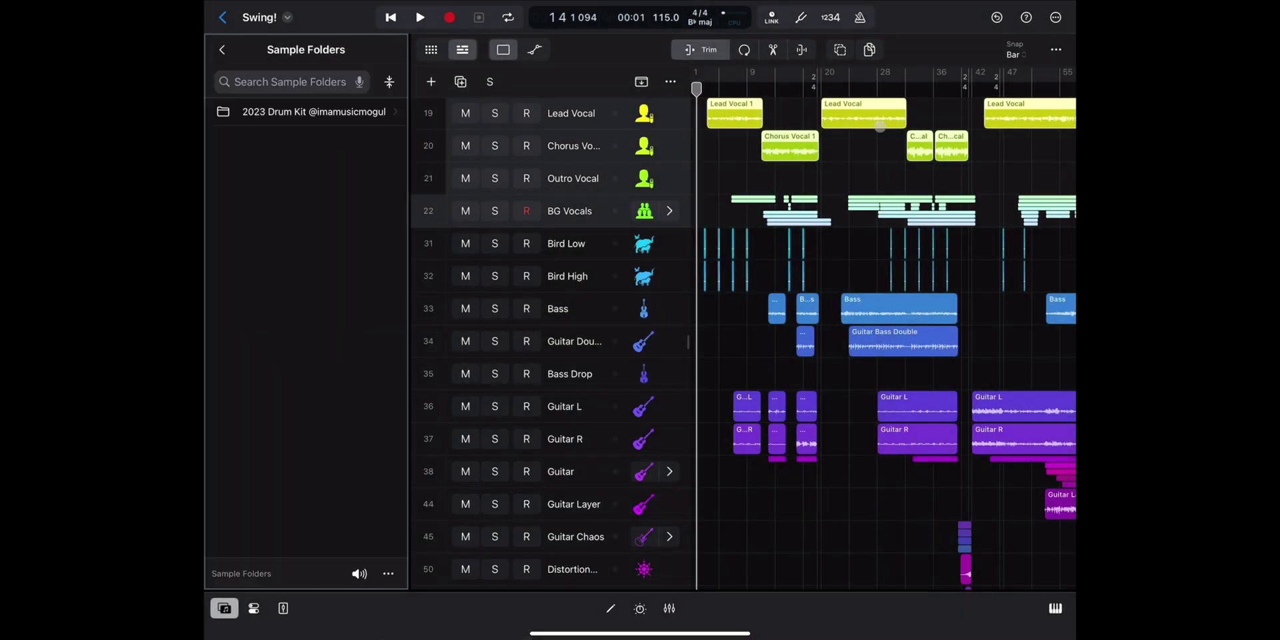
Audition the 808 samples in 2023 Drum Kit, then flatten the folder into a 104-file list.
click(331, 114)
click(307, 113)
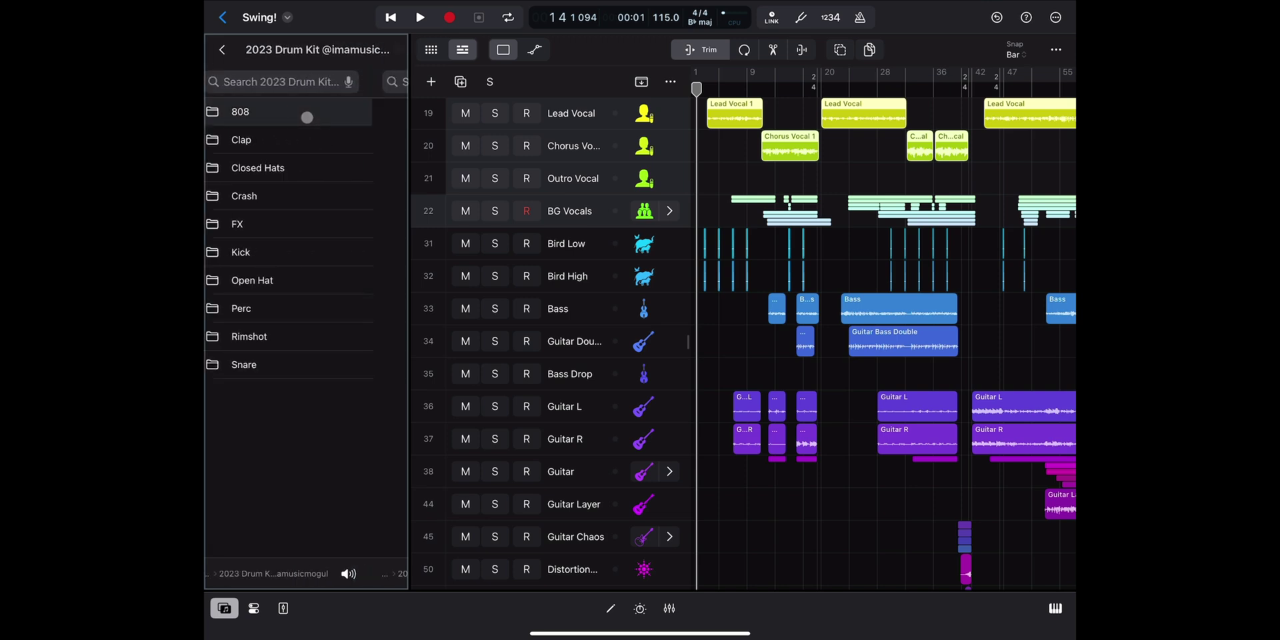
click(260, 116)
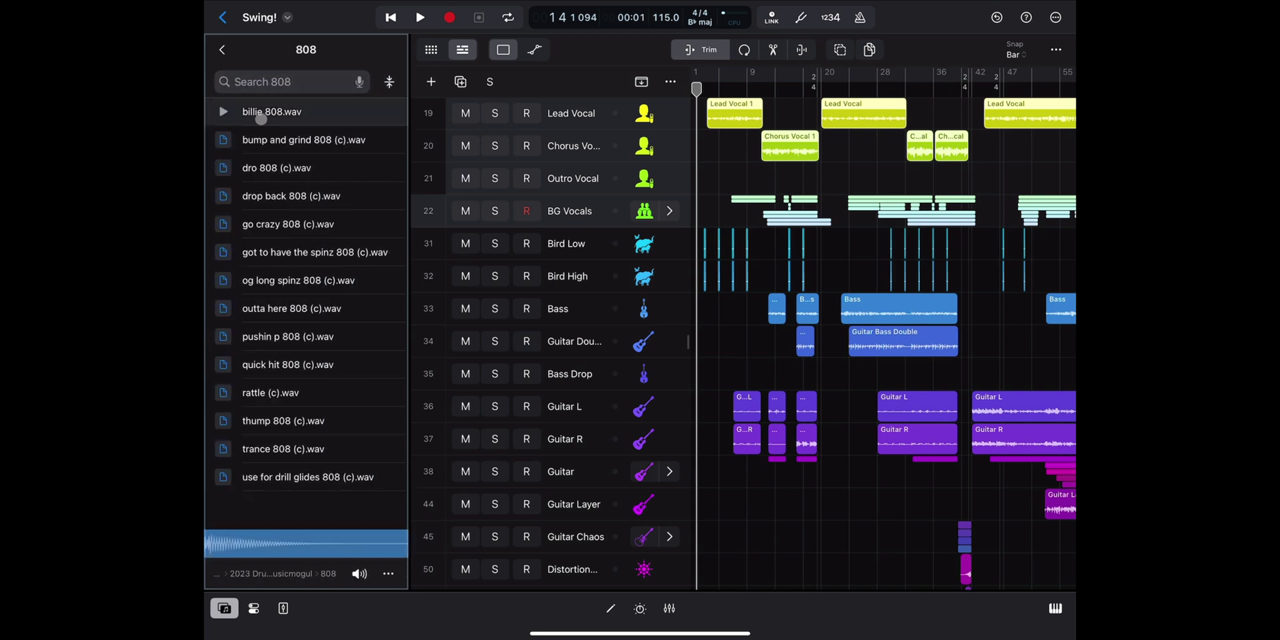
drag(261, 119, 266, 252)
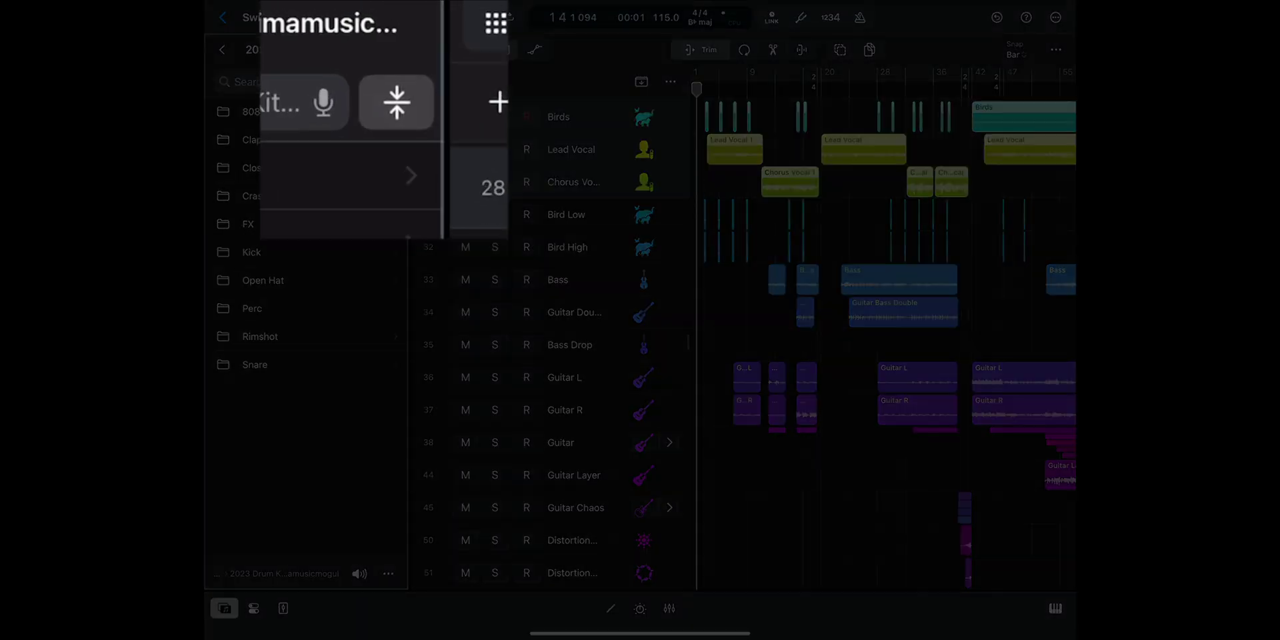
click(388, 81)
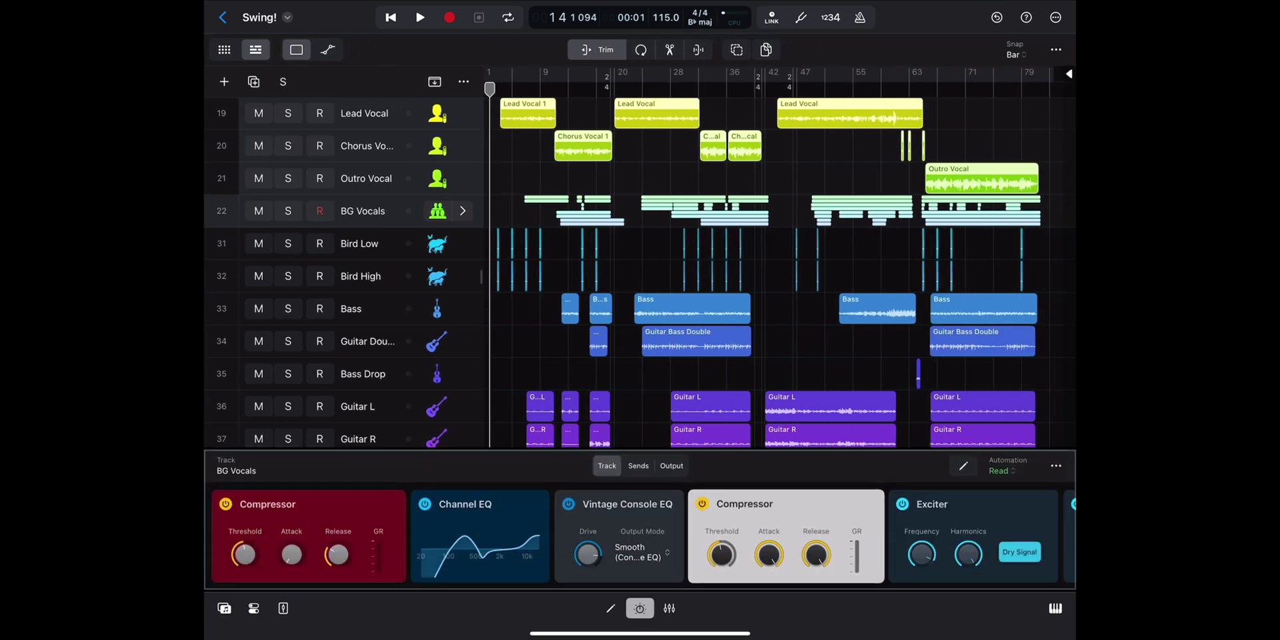
Drag the second Compressor on BG Vocals to sit right after the first, before Channel EQ.
mouse_move(786, 539)
mouse_down()
mouse_move(829, 537)
mouse_move(638, 540)
mouse_up()
click(963, 465)
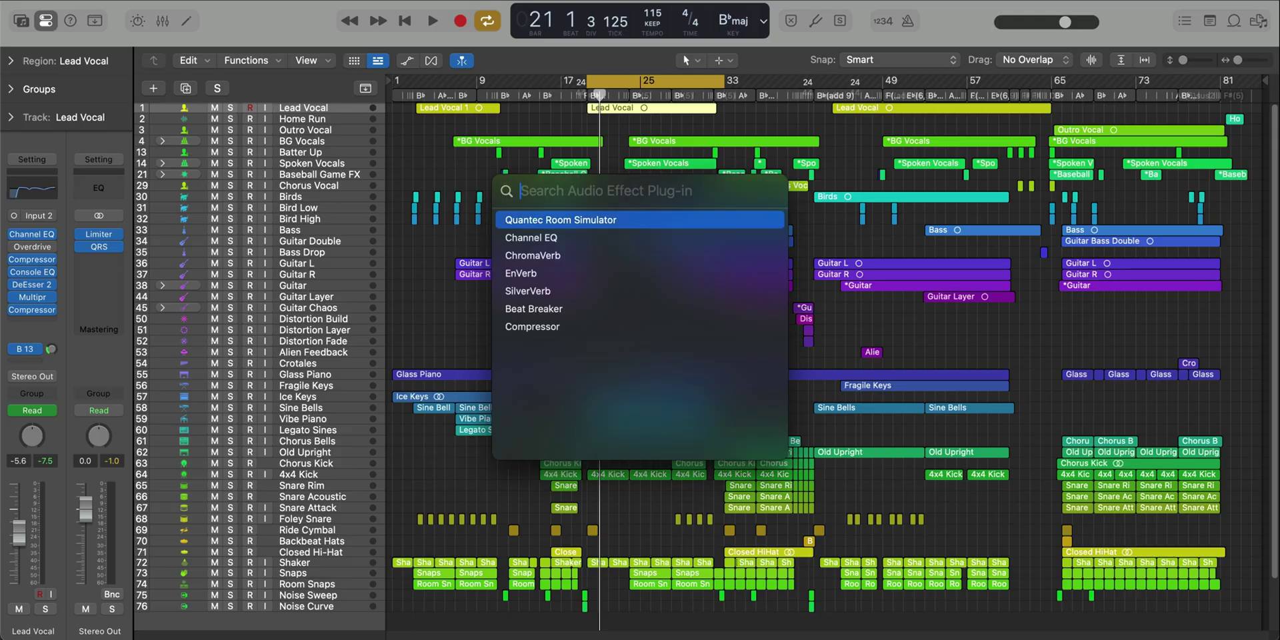
Insert Quantec Room Simulator on Lead Vocal, reposition its window, and browse the 04 QRS Classics presets.
key(Return)
drag(828, 214, 674, 175)
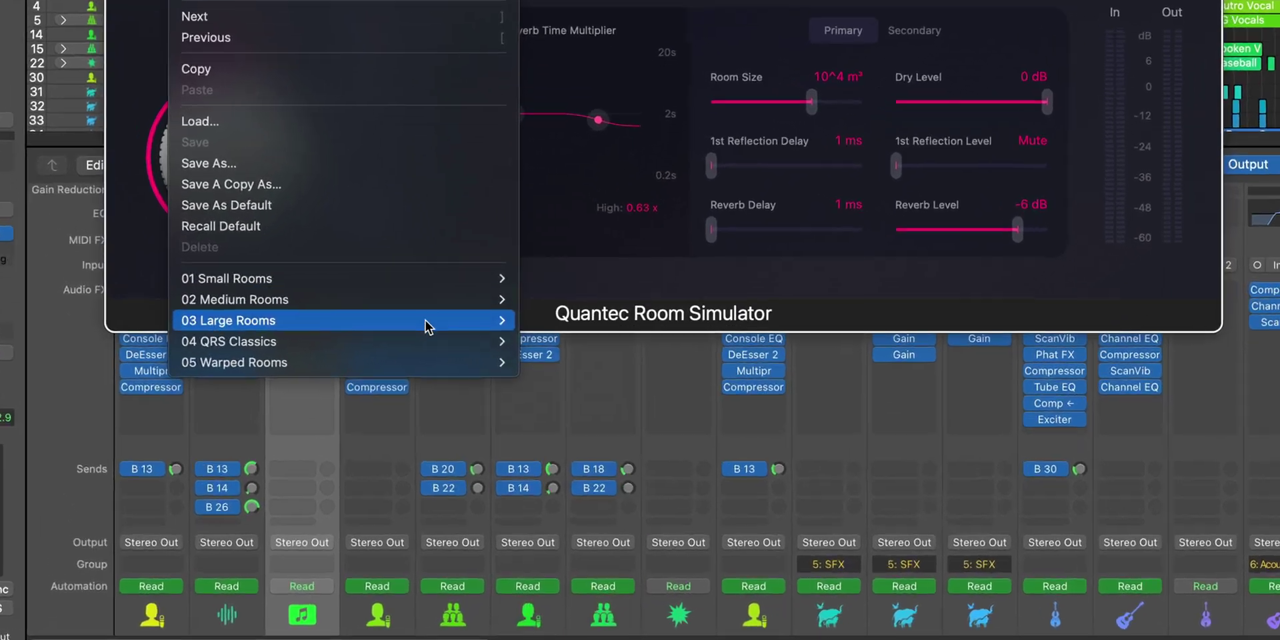
mouse_move(446, 402)
mouse_move(560, 356)
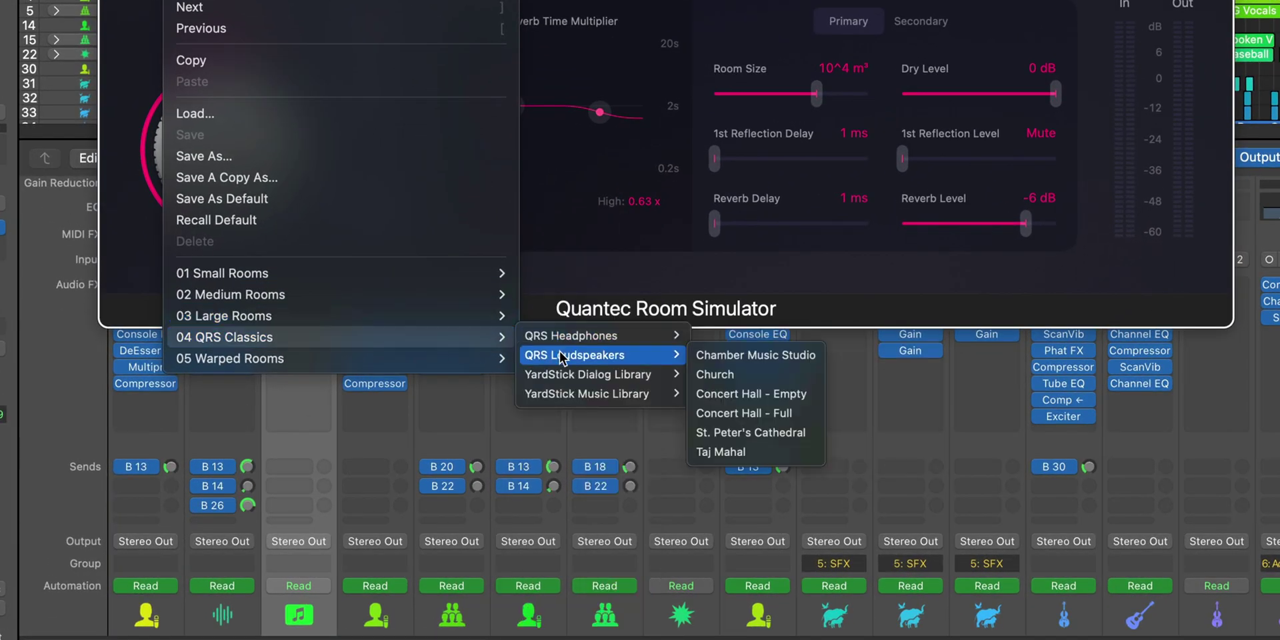
mouse_move(582, 334)
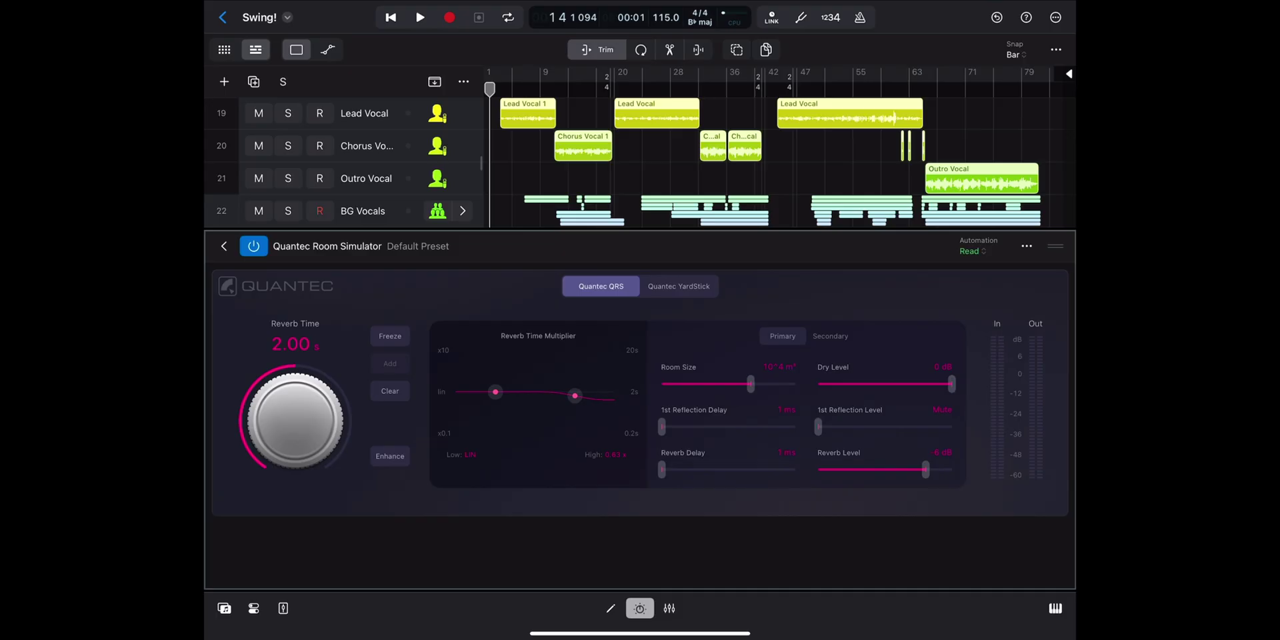
Open the About the inventor panel from the Quantec logo and scroll through it.
click(311, 288)
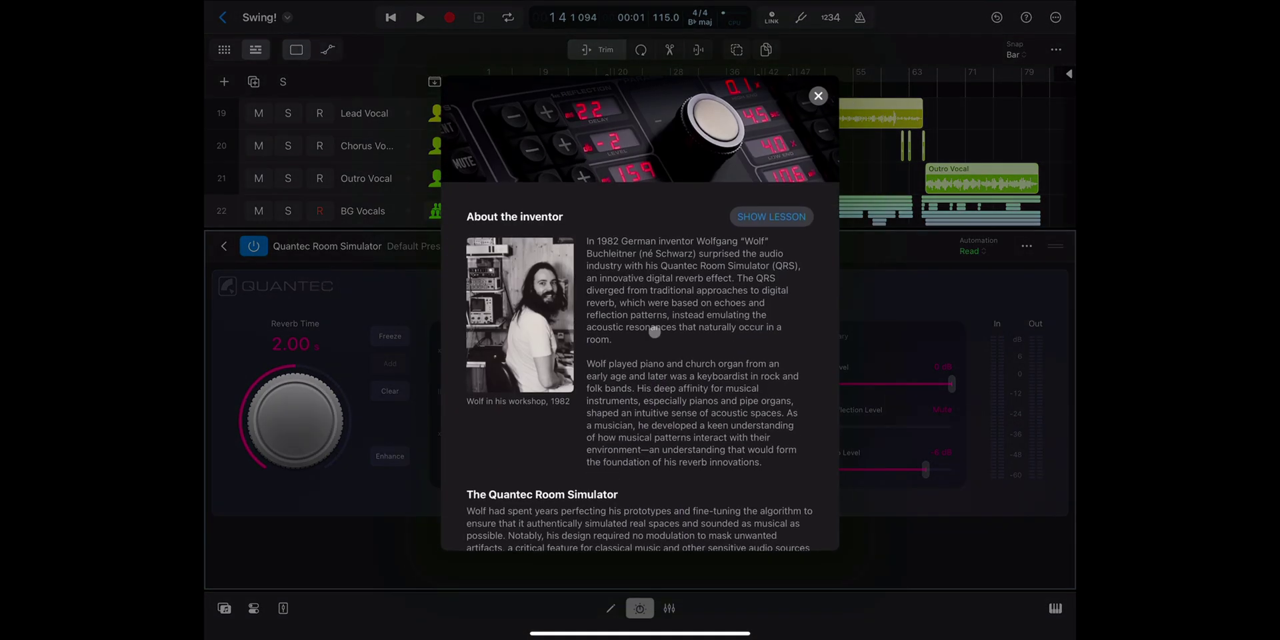
scroll(655, 331, down, 10)
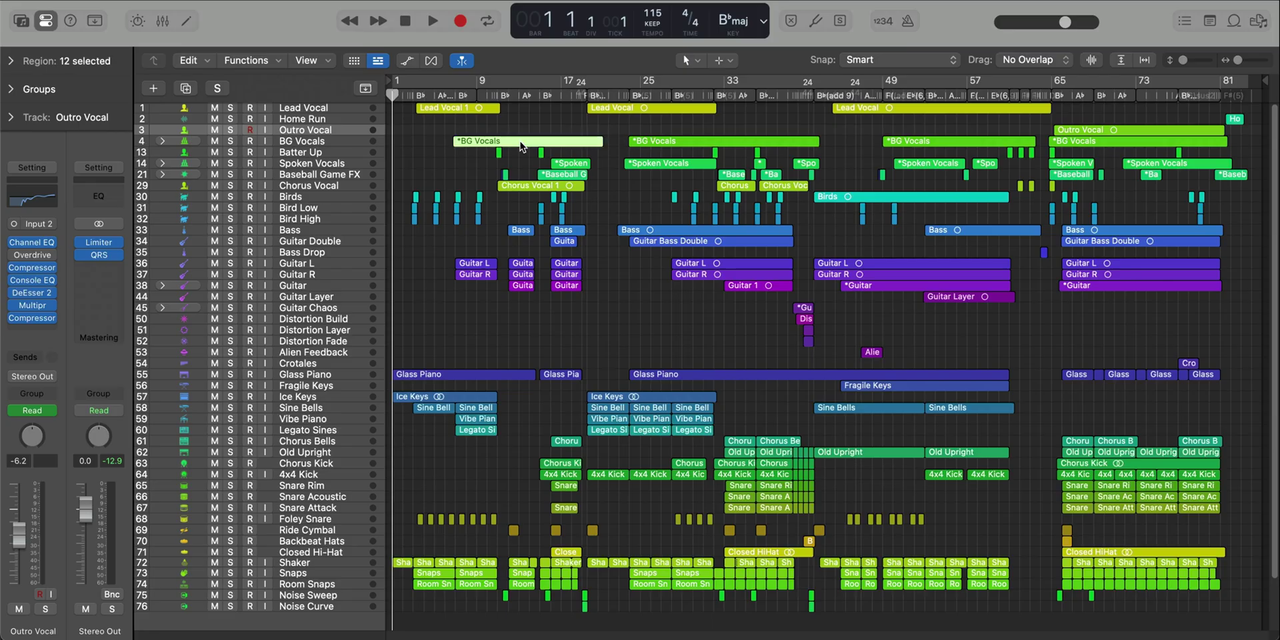
Open Bounce Regions In Place with Ctrl-B, check Normalize, and choose One File per Region.
key(ctrl+b)
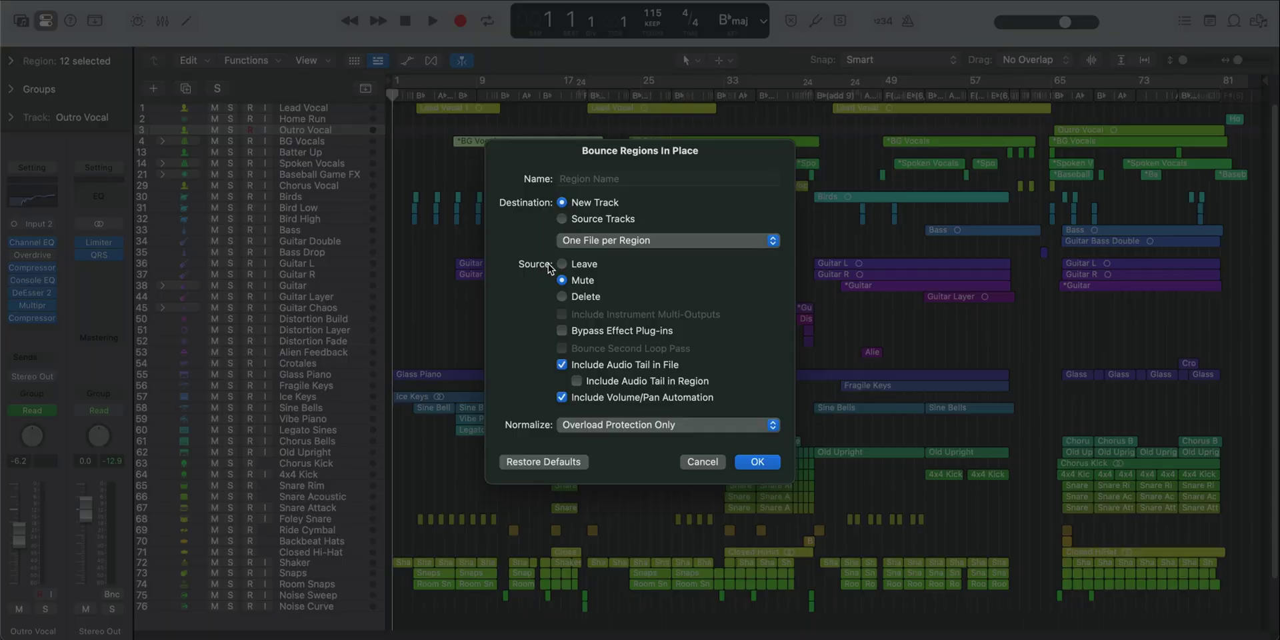
click(585, 426)
click(603, 208)
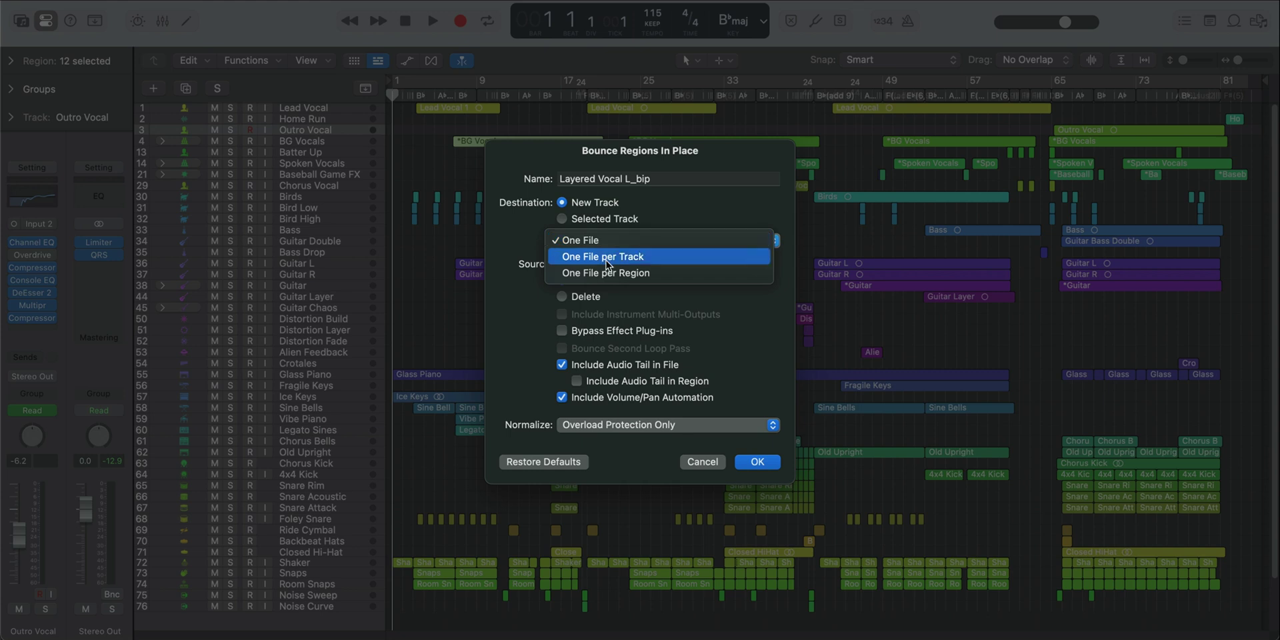
click(621, 257)
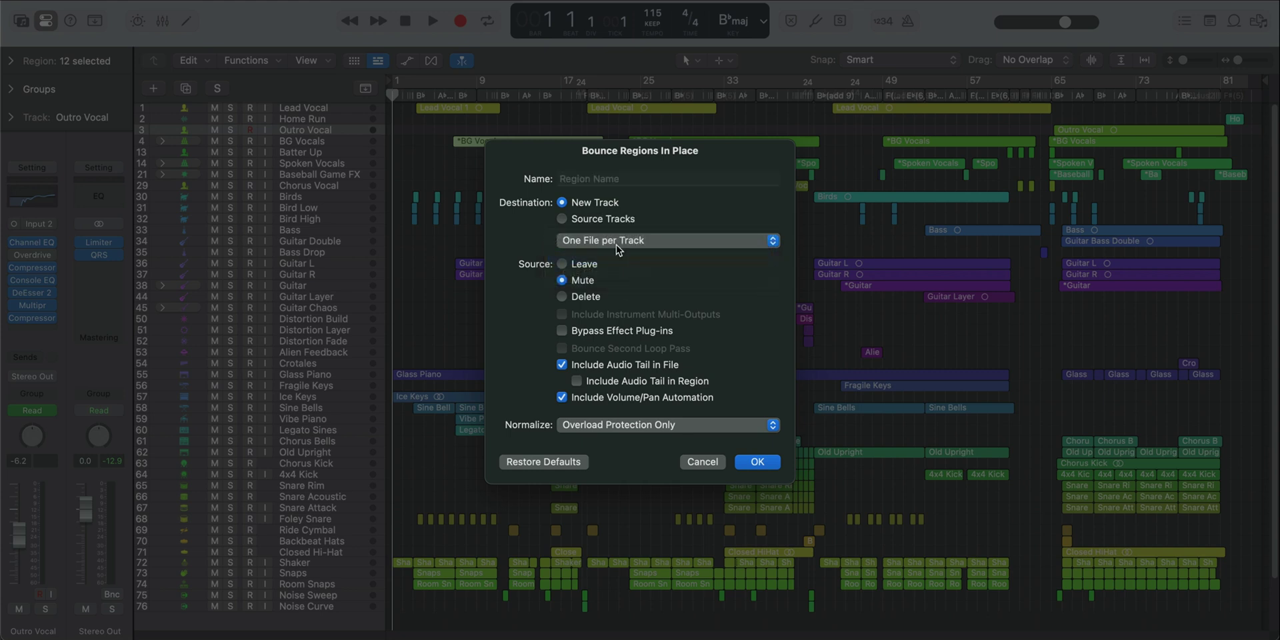
click(619, 248)
click(618, 257)
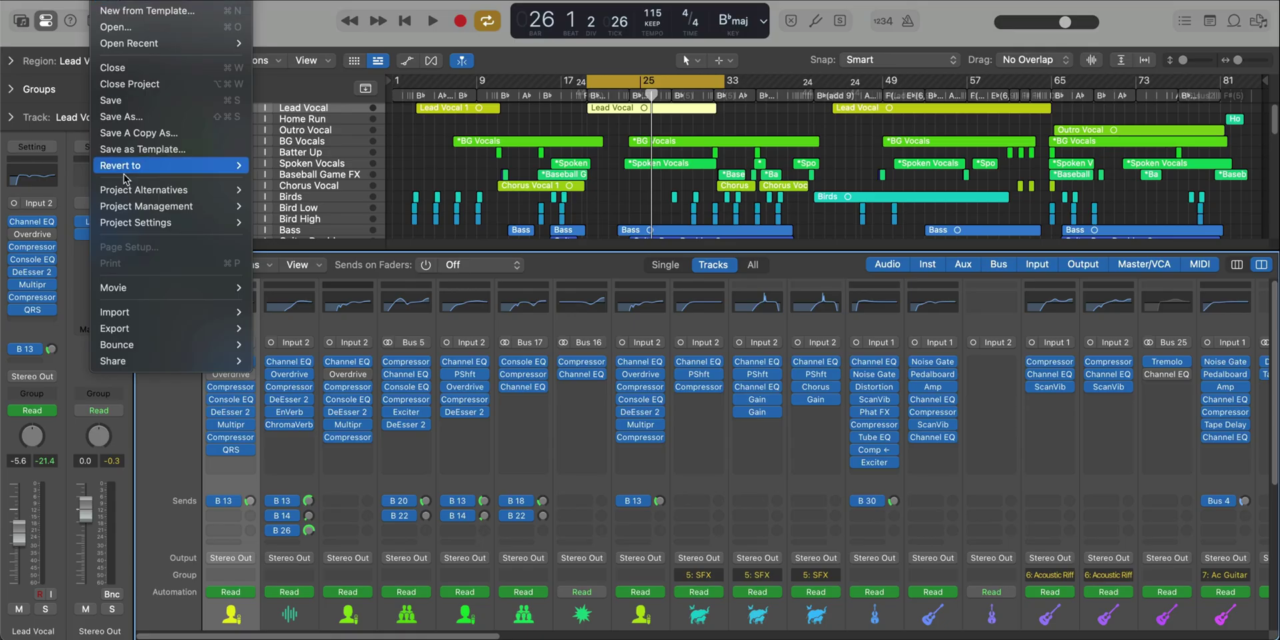
Reveal the Share submenu under the File menu.
mouse_move(150, 361)
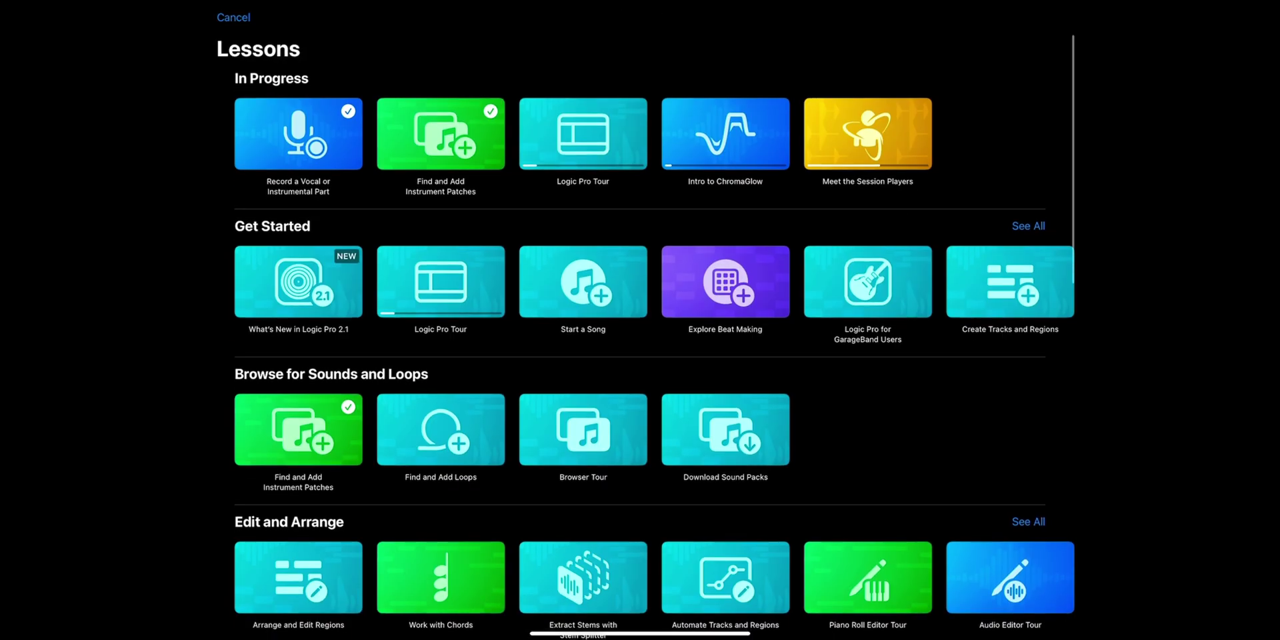
Open the 15-minute Intro to Quantec Room Simulator lesson under Work with Plug-ins.
scroll(640, 333, down, 5)
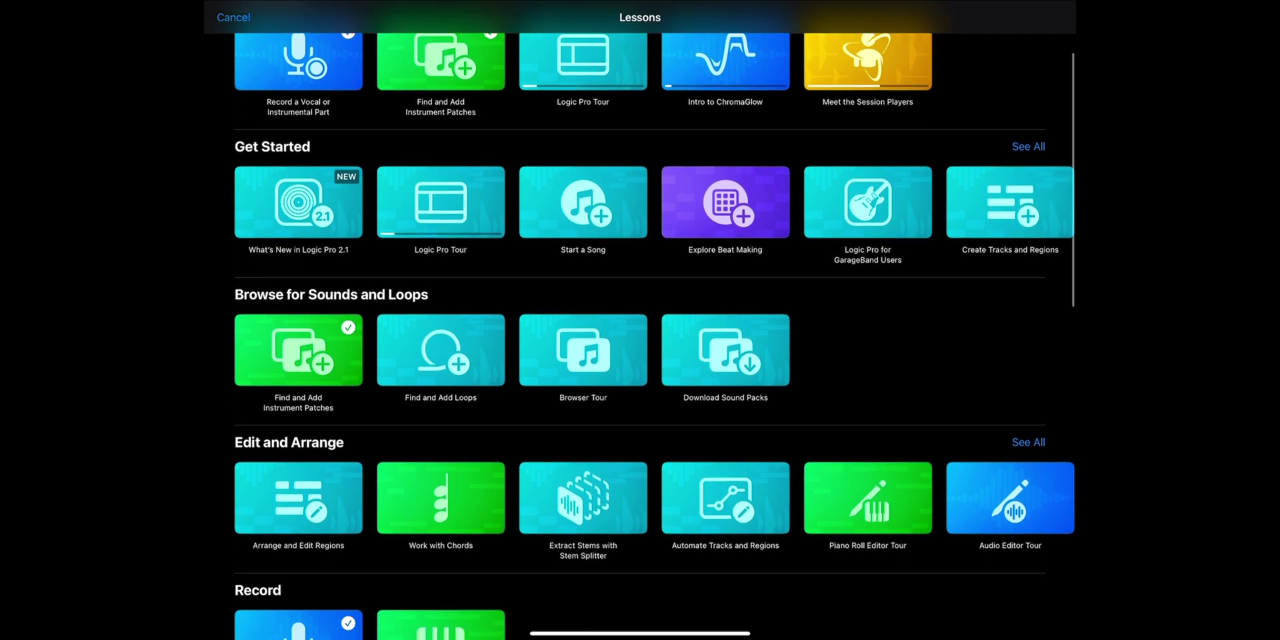
scroll(640, 333, down, 10)
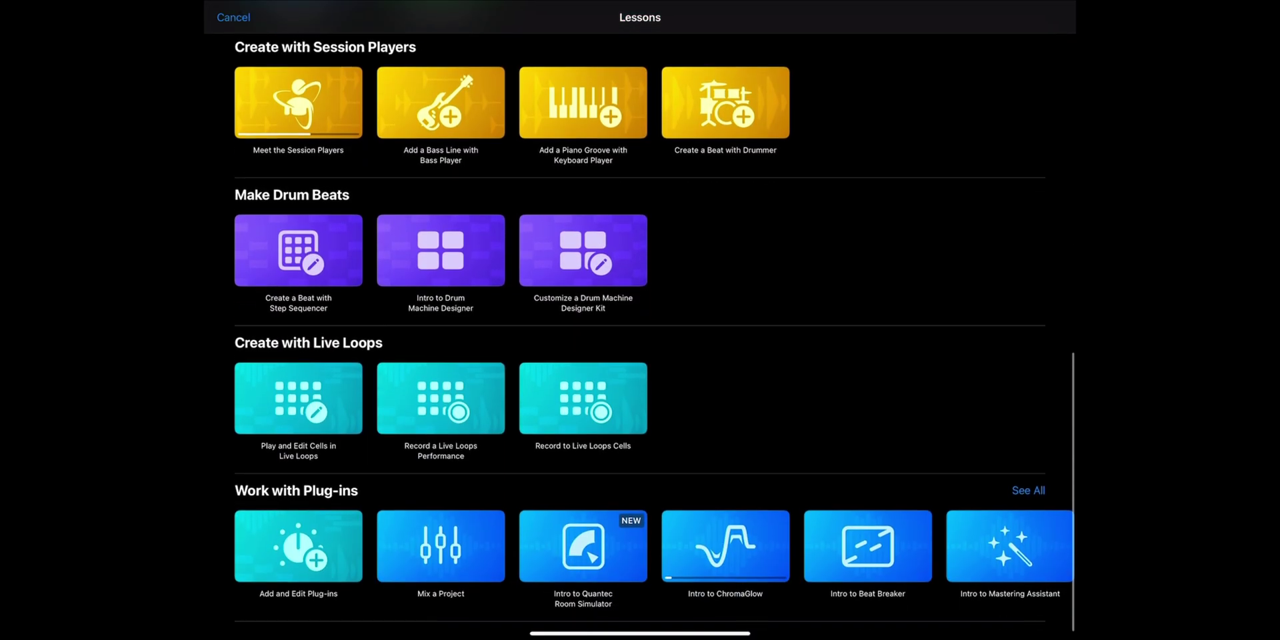
click(584, 546)
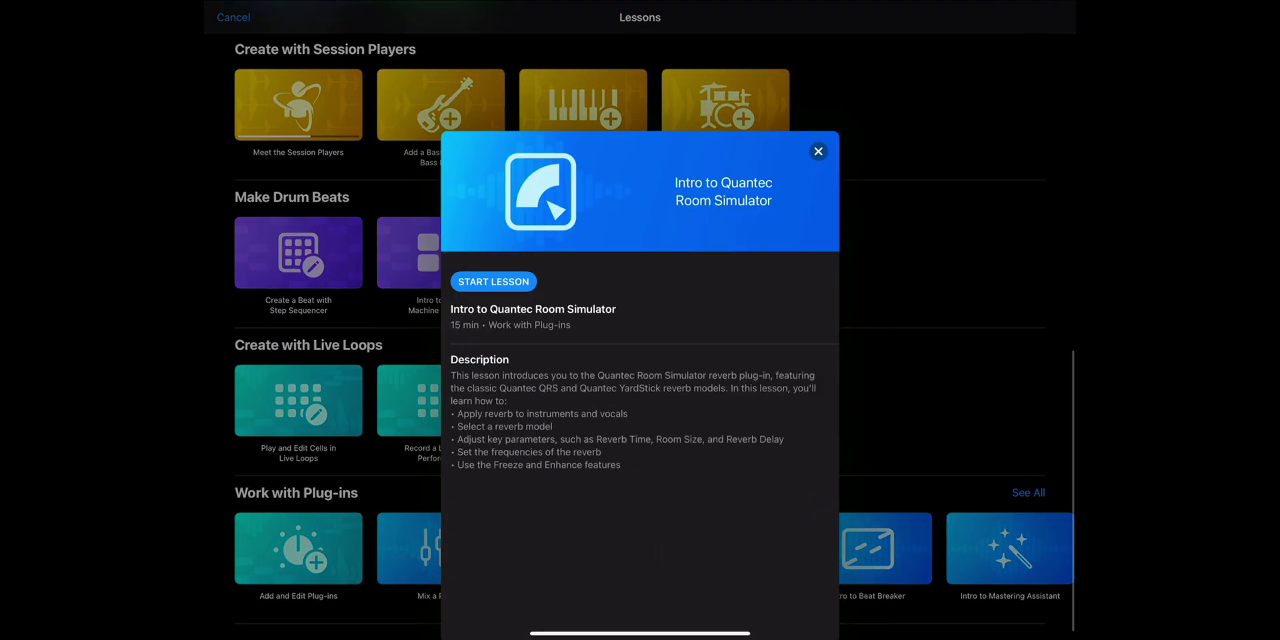